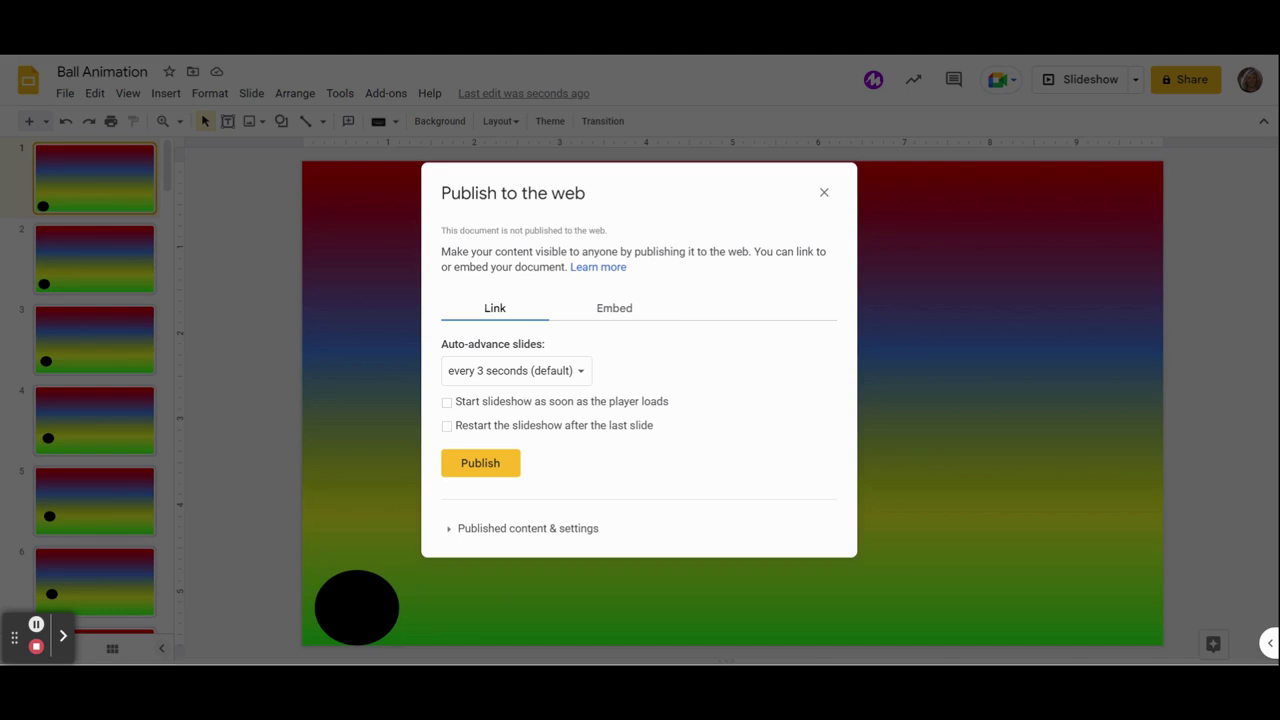
Publish the presentation to the web, with the slideshow starting as soon as the player loads and restarting after the last slide
click(582, 374)
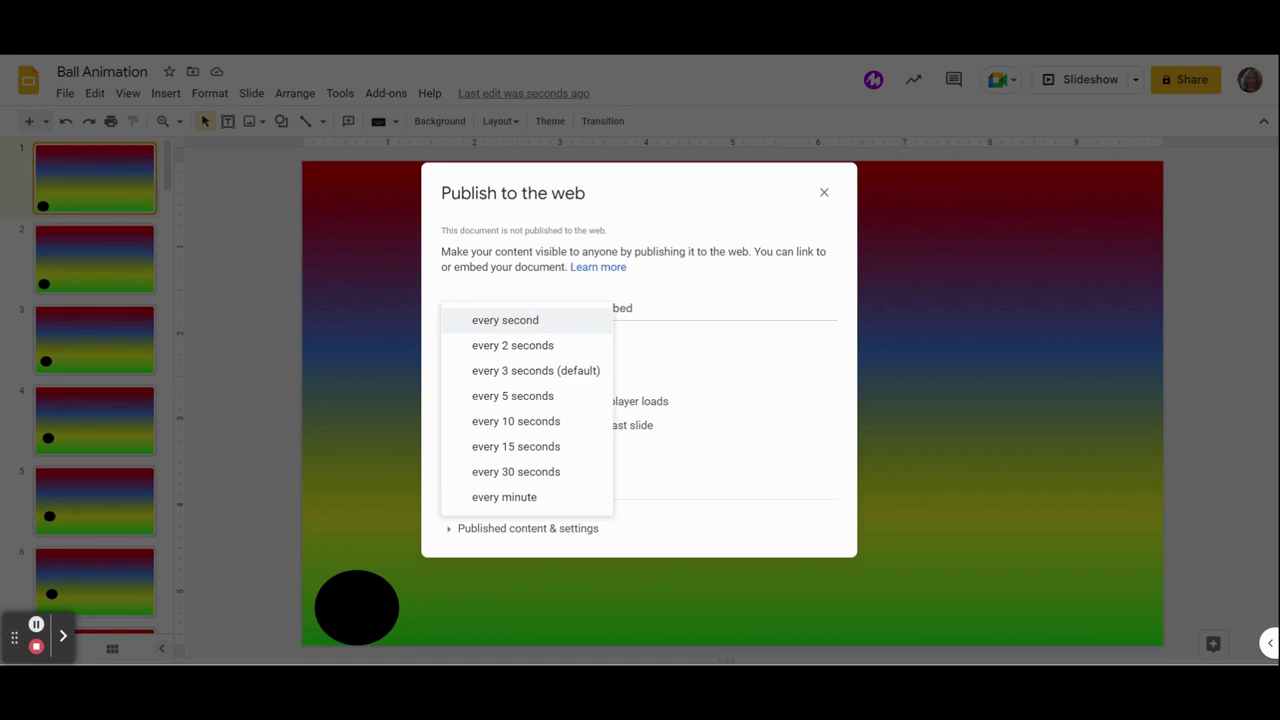
click(551, 291)
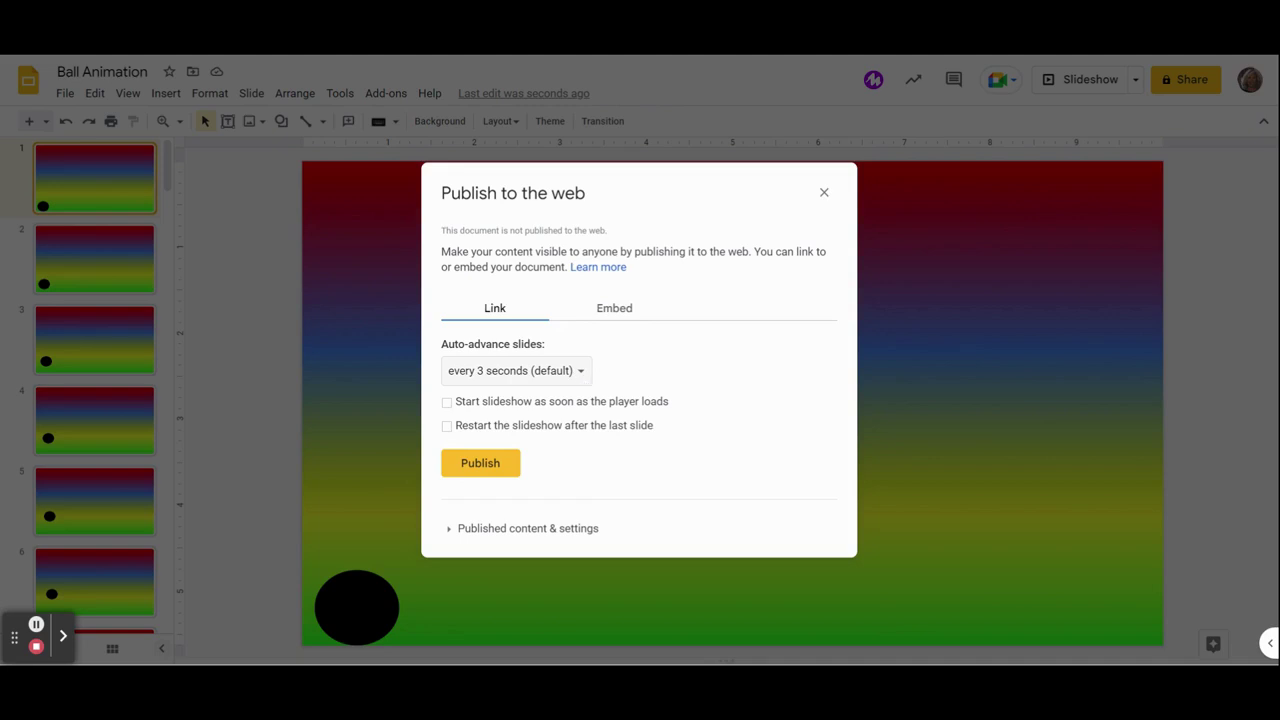
click(447, 404)
click(448, 428)
click(483, 466)
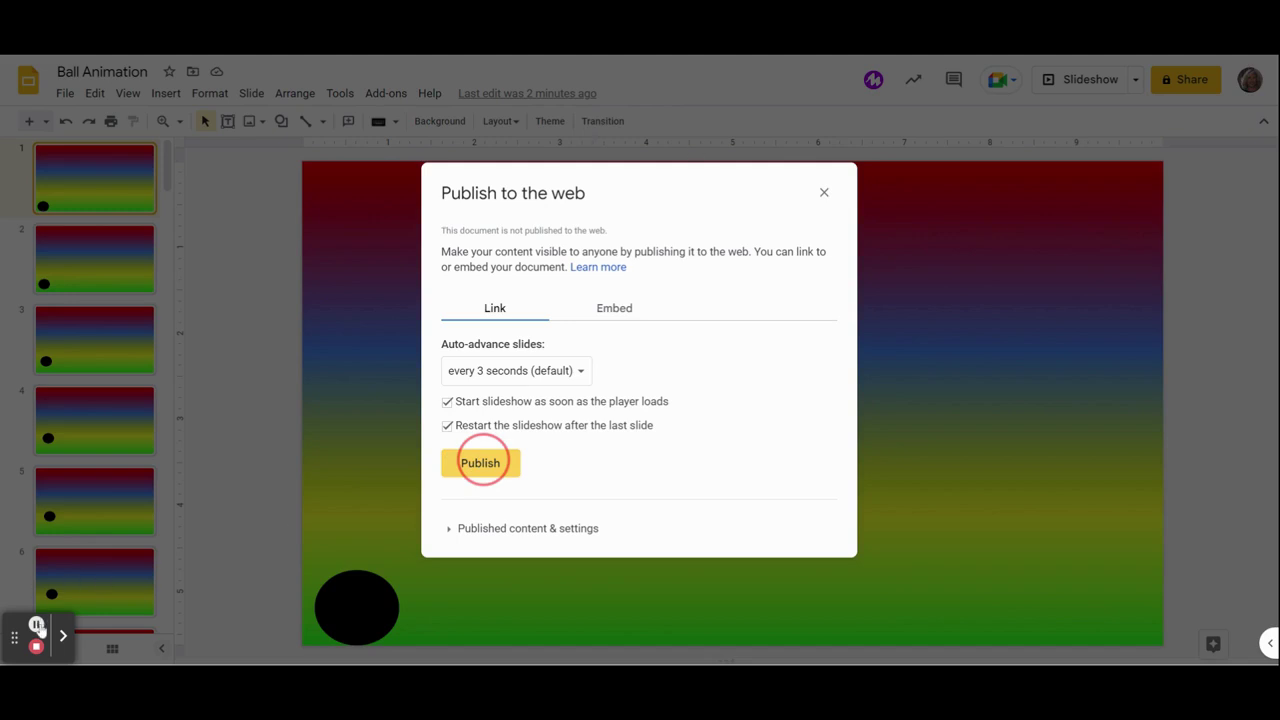
click(717, 103)
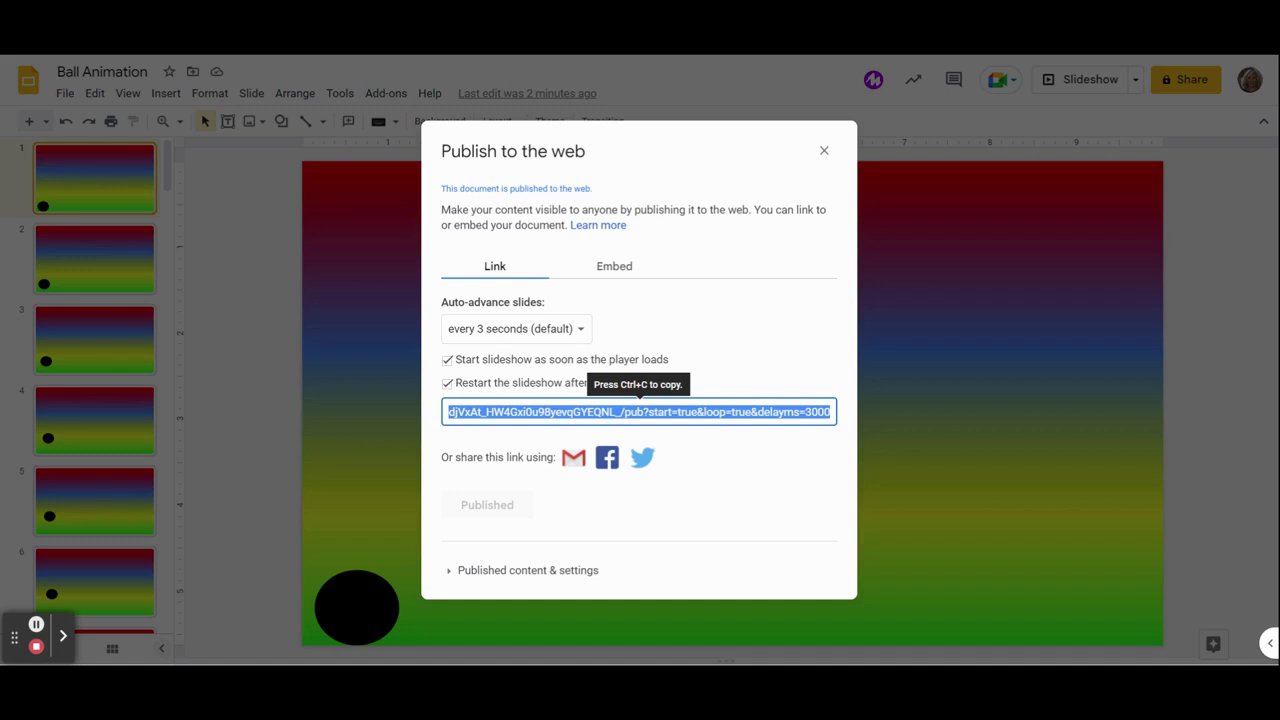
Copy the published presentation link and paste it as the address of a new browser tab
key(ctrl+c)
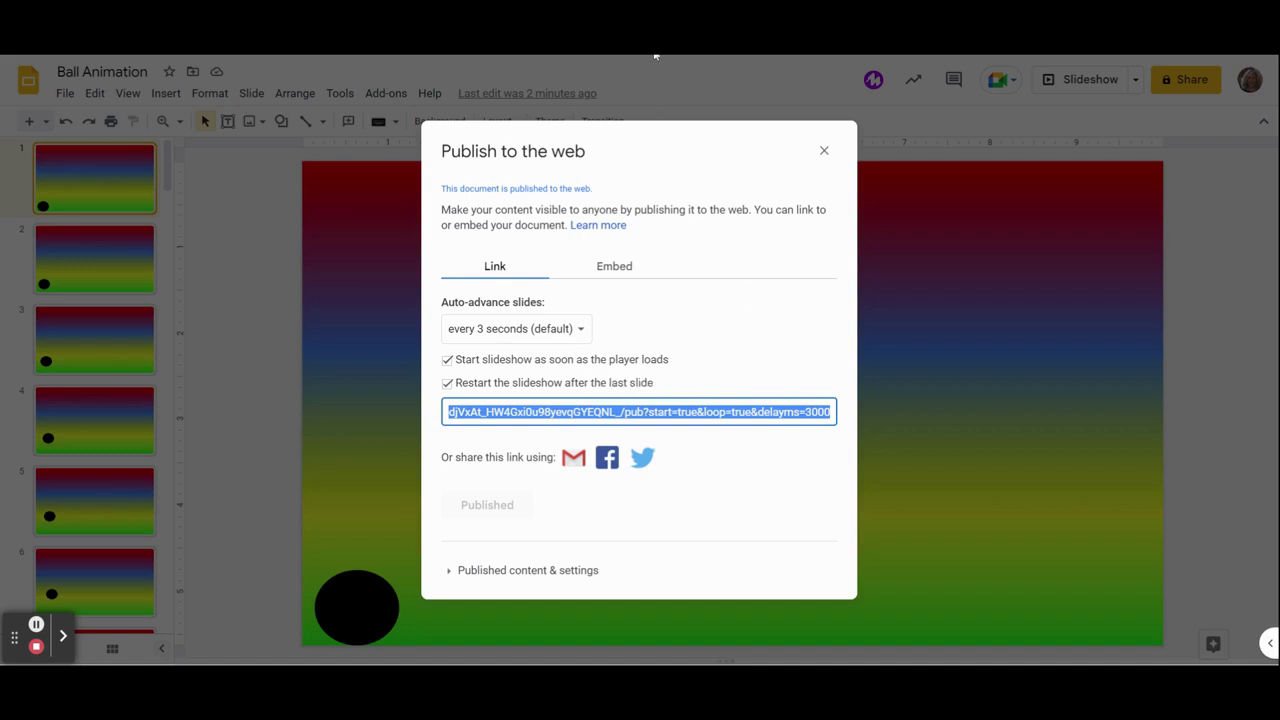
click(655, 56)
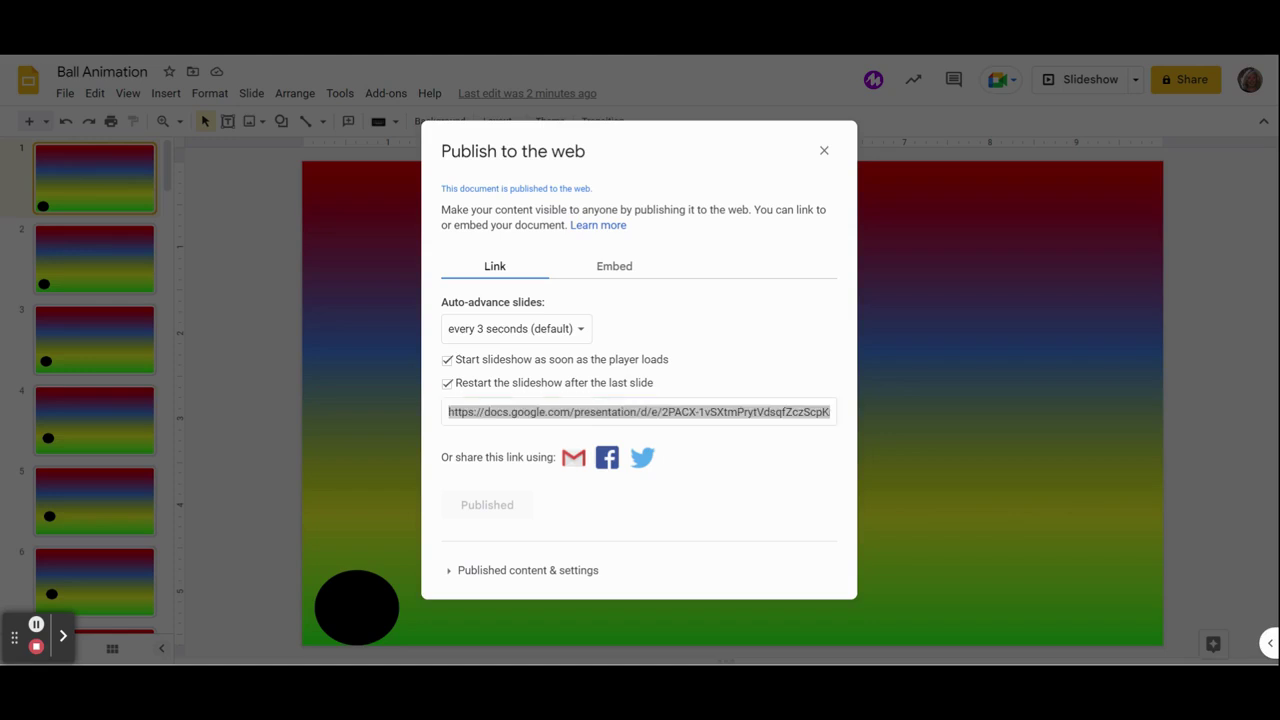
click(689, 47)
key(ctrl+v)
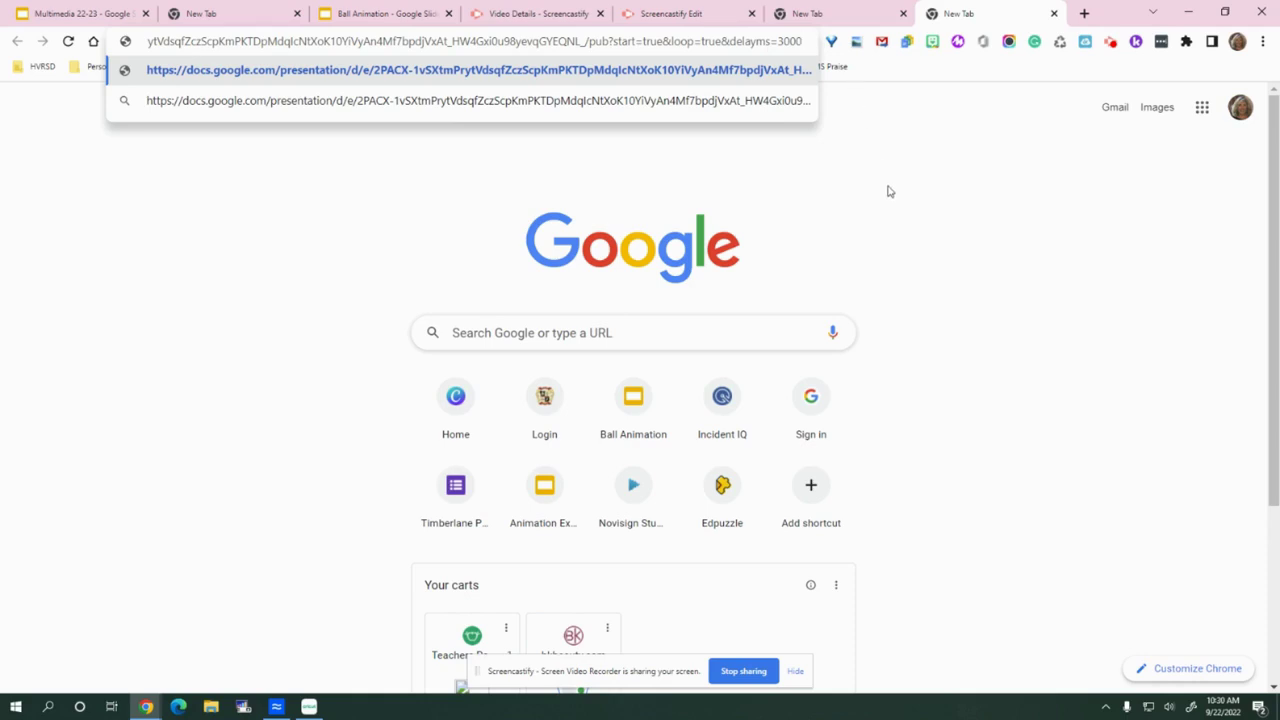
Set the delayms value at the end of the published link to 100 and load the slideshow
key(BackSpace)
key(BackSpace)
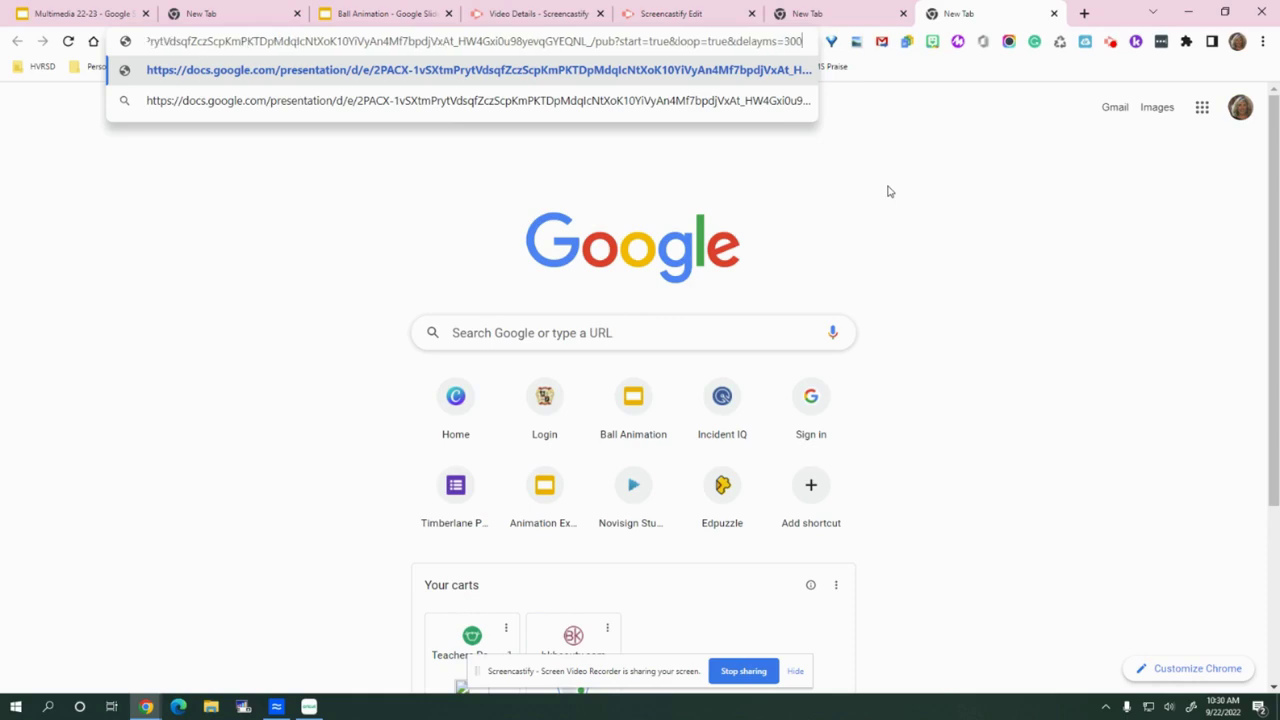
key(BackSpace)
key(BackSpace)
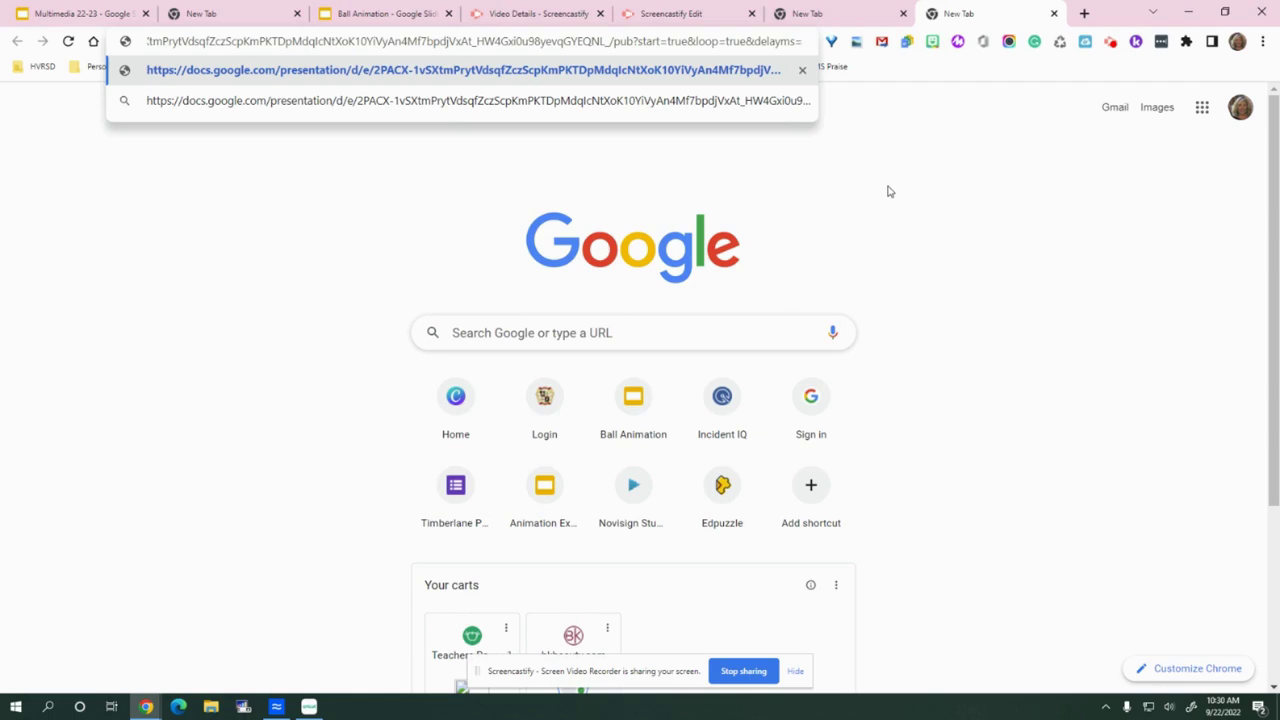
text(100)
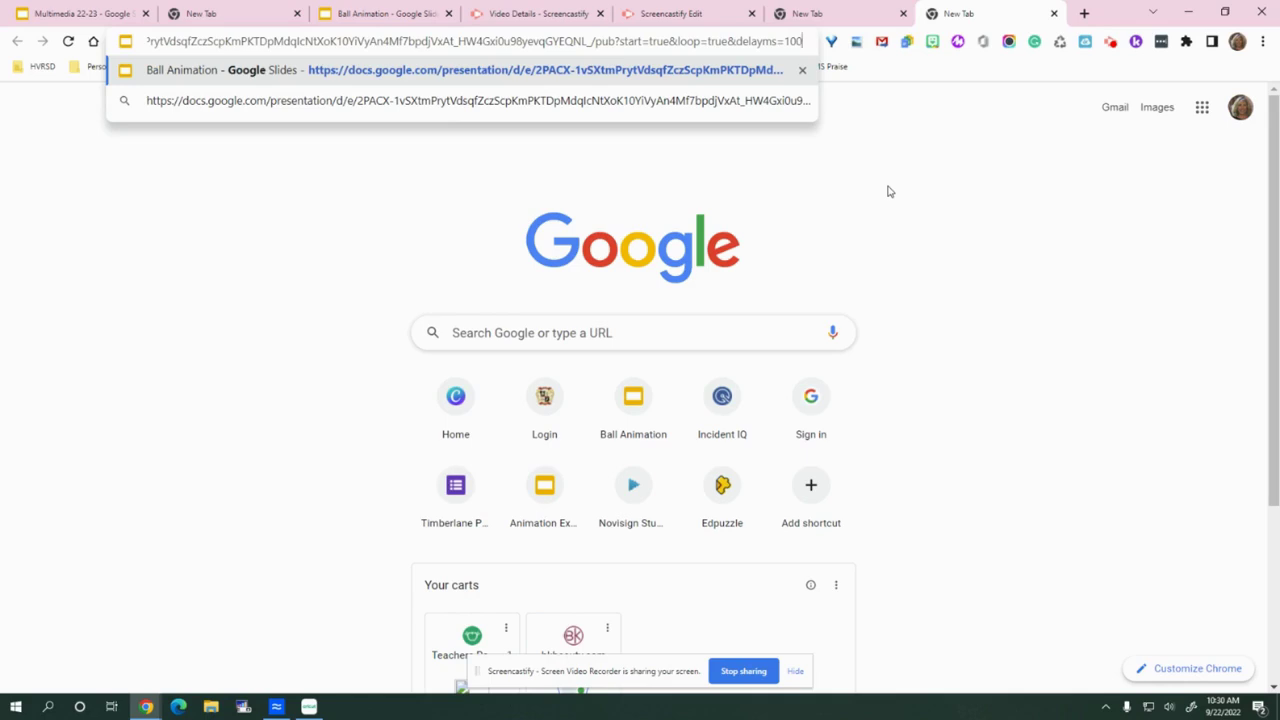
key(Return)
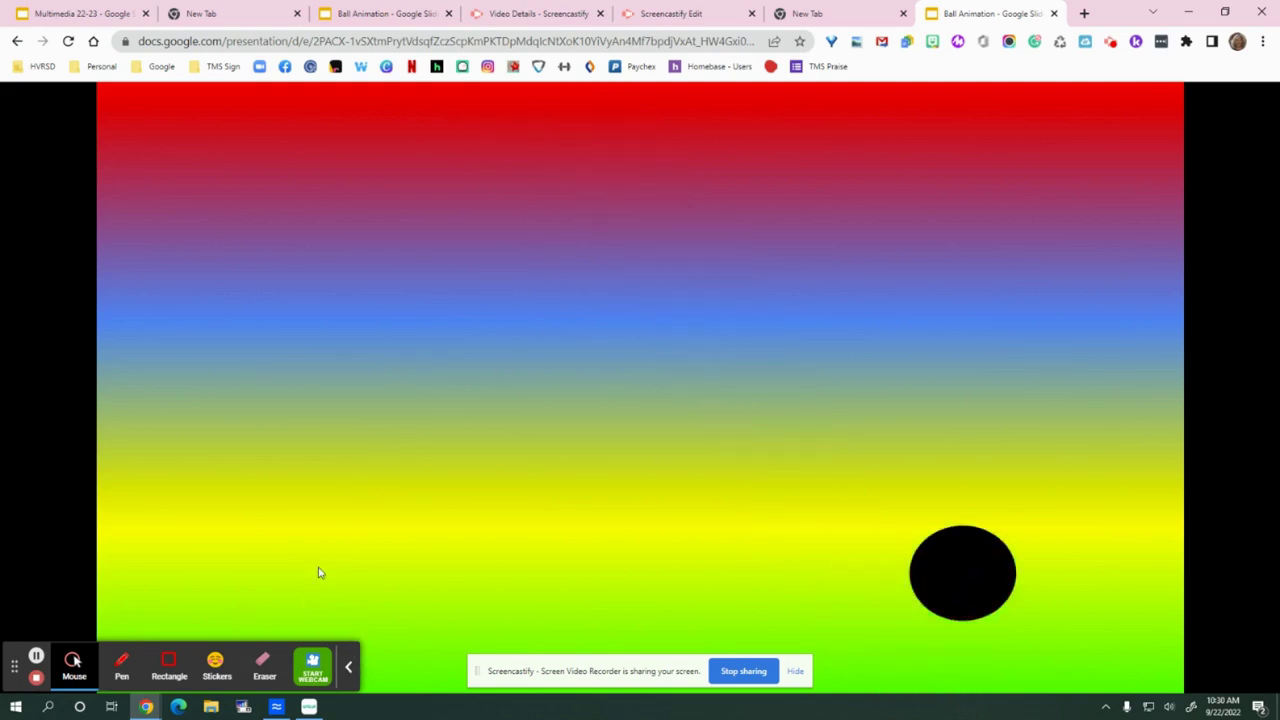
Pause the auto-play of the published slideshow running at the 100 ms delay
drag(19, 665, 66, 340)
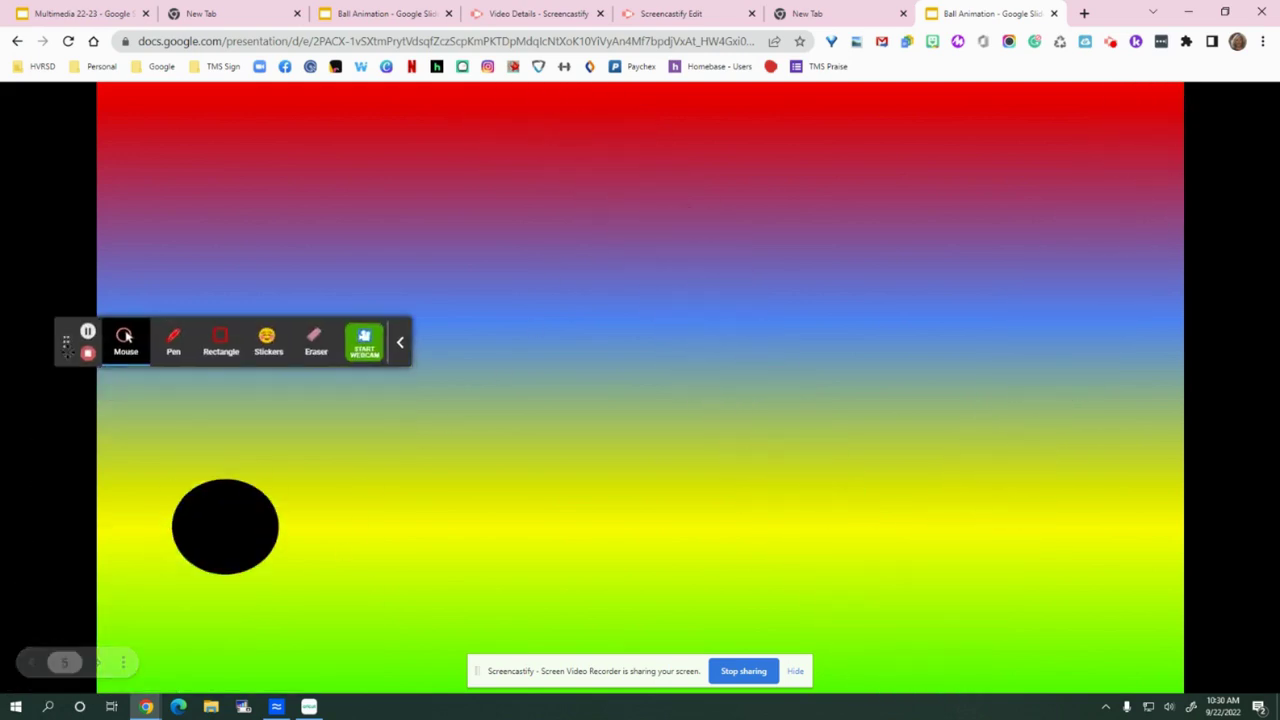
click(122, 661)
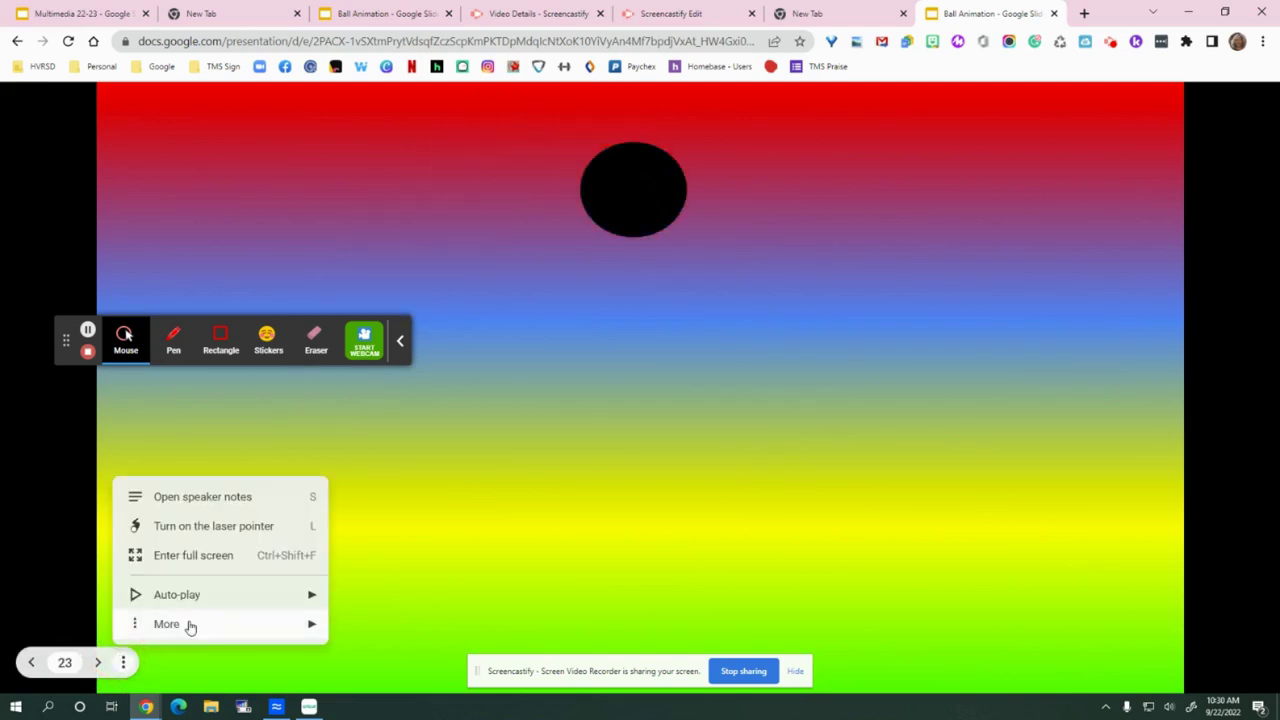
mouse_move(223, 597)
click(480, 510)
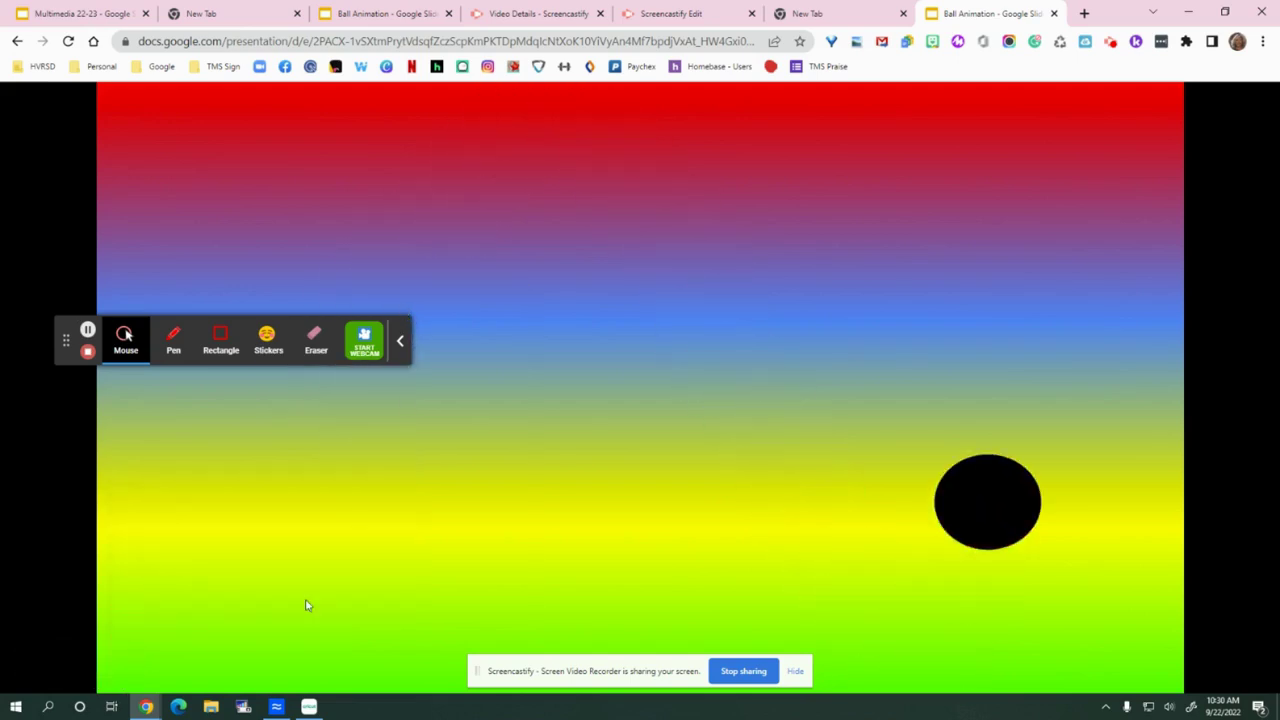
click(123, 663)
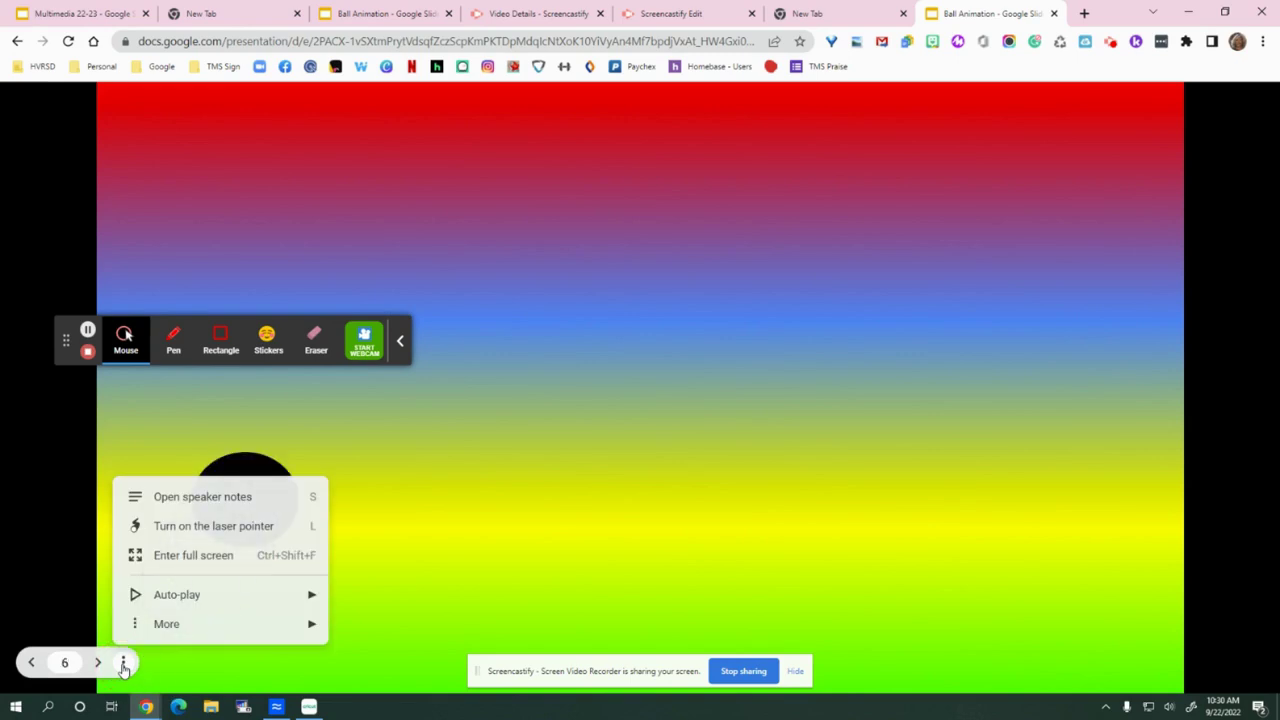
mouse_move(249, 598)
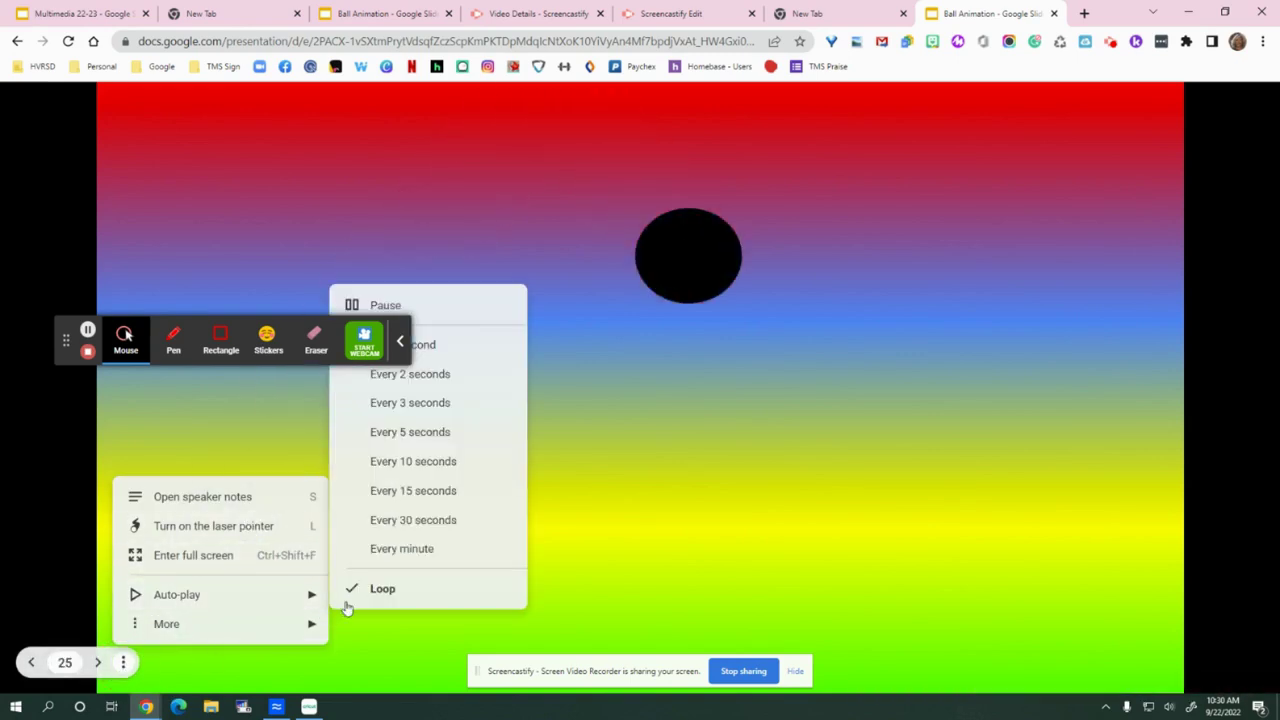
click(430, 312)
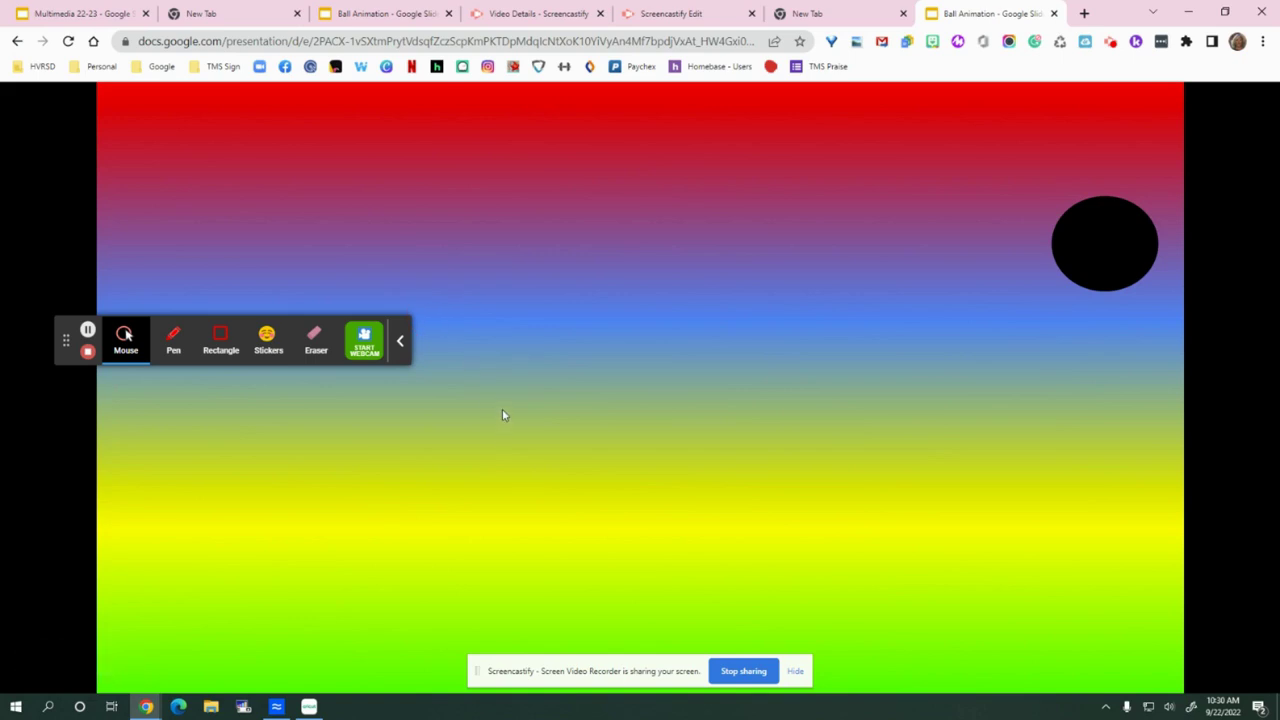
Set the delayms value in the slideshow's web address to 50 and reload the animation
click(659, 42)
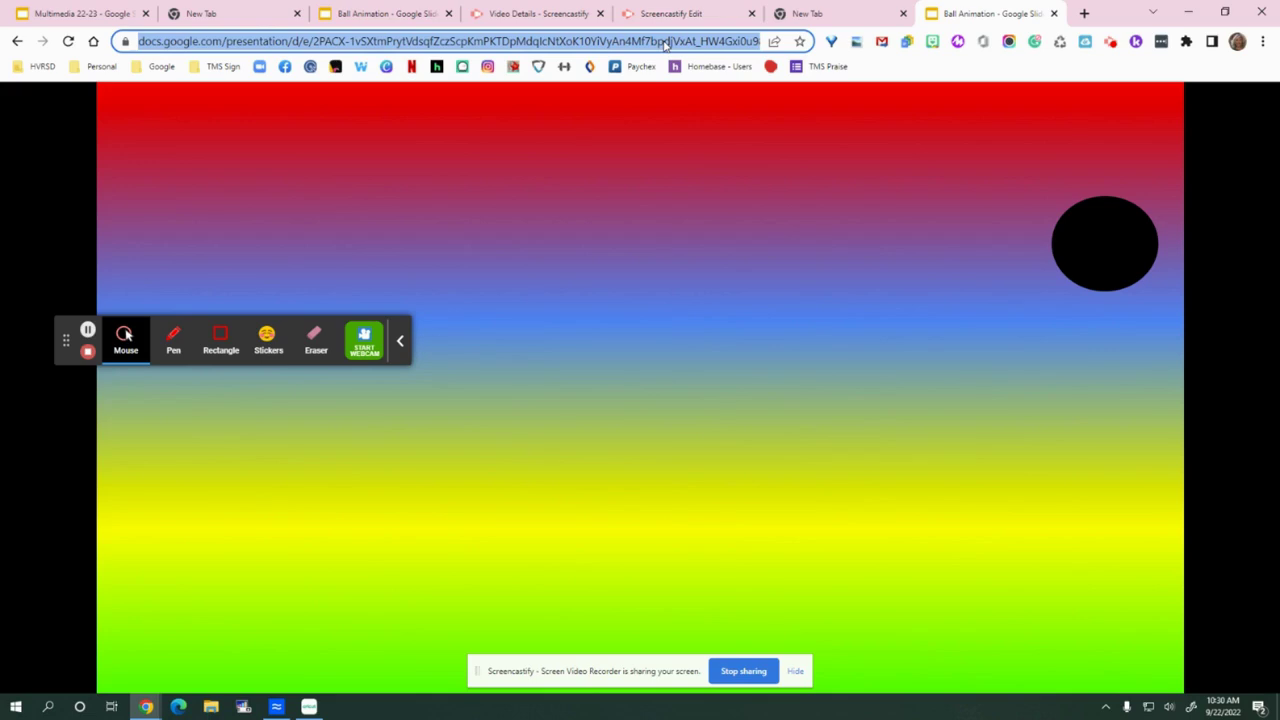
drag(665, 42, 776, 40)
click(589, 41)
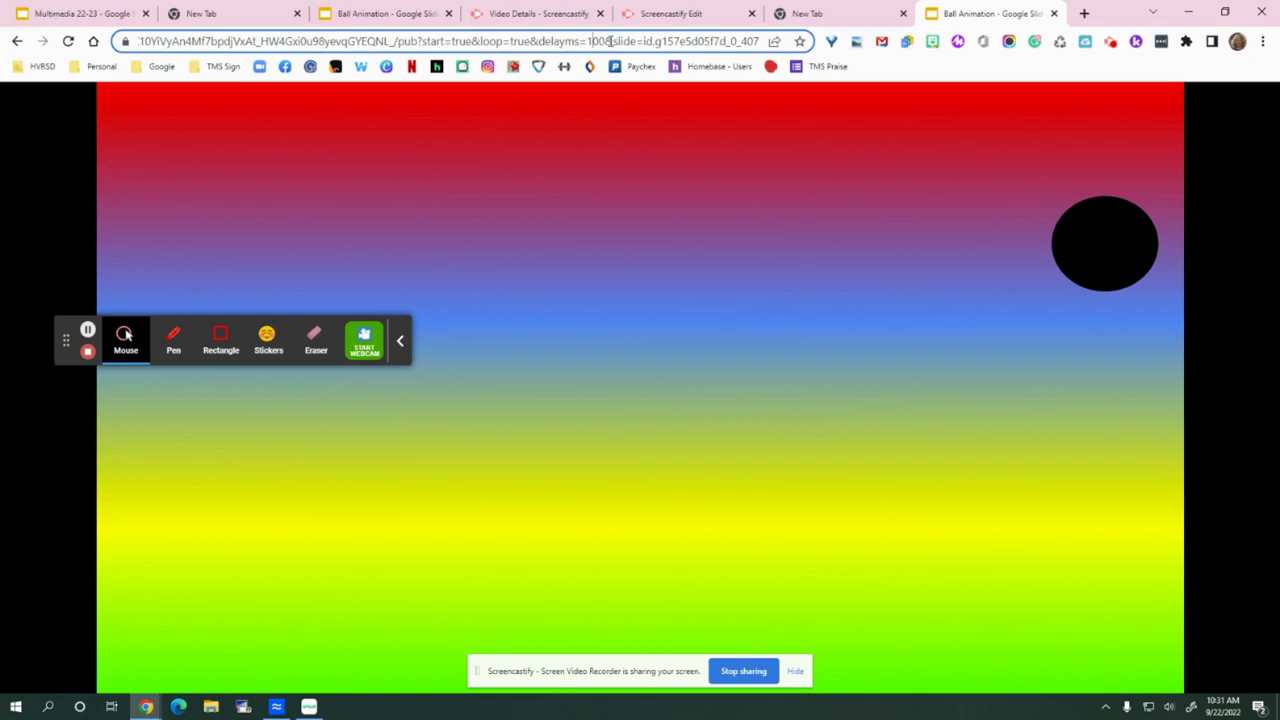
drag(606, 41, 588, 41)
text(50)
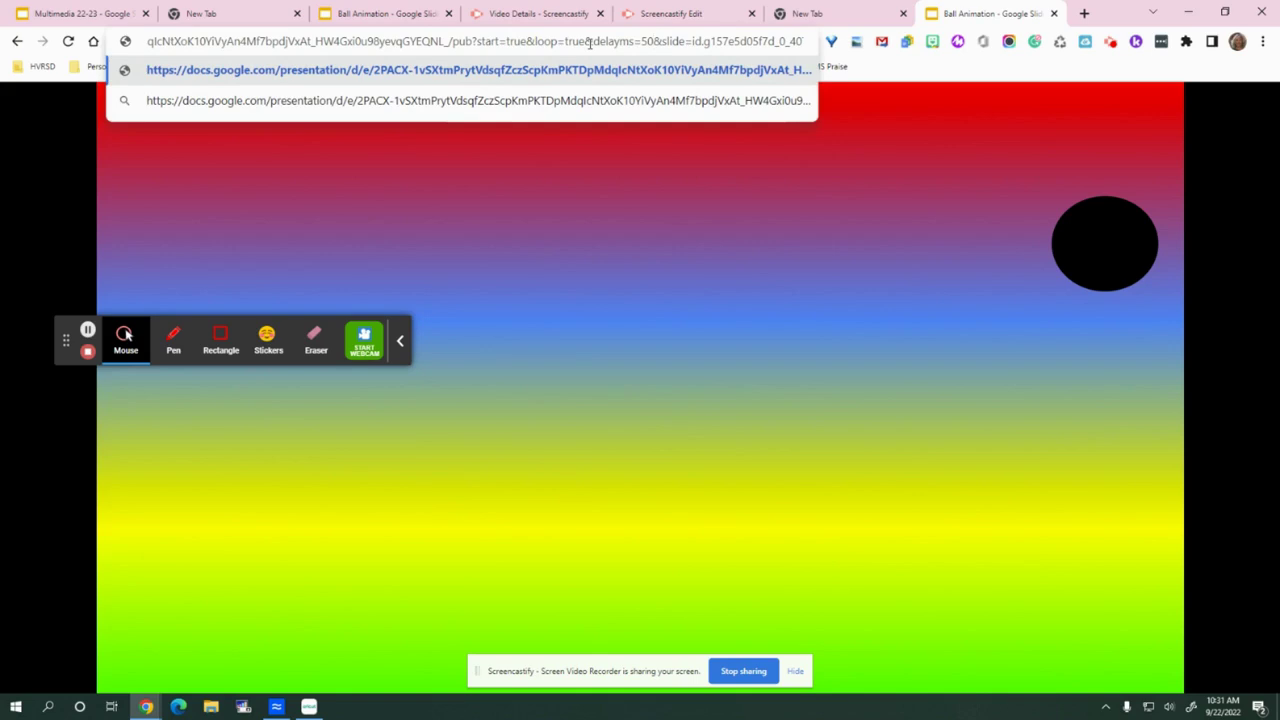
key(Return)
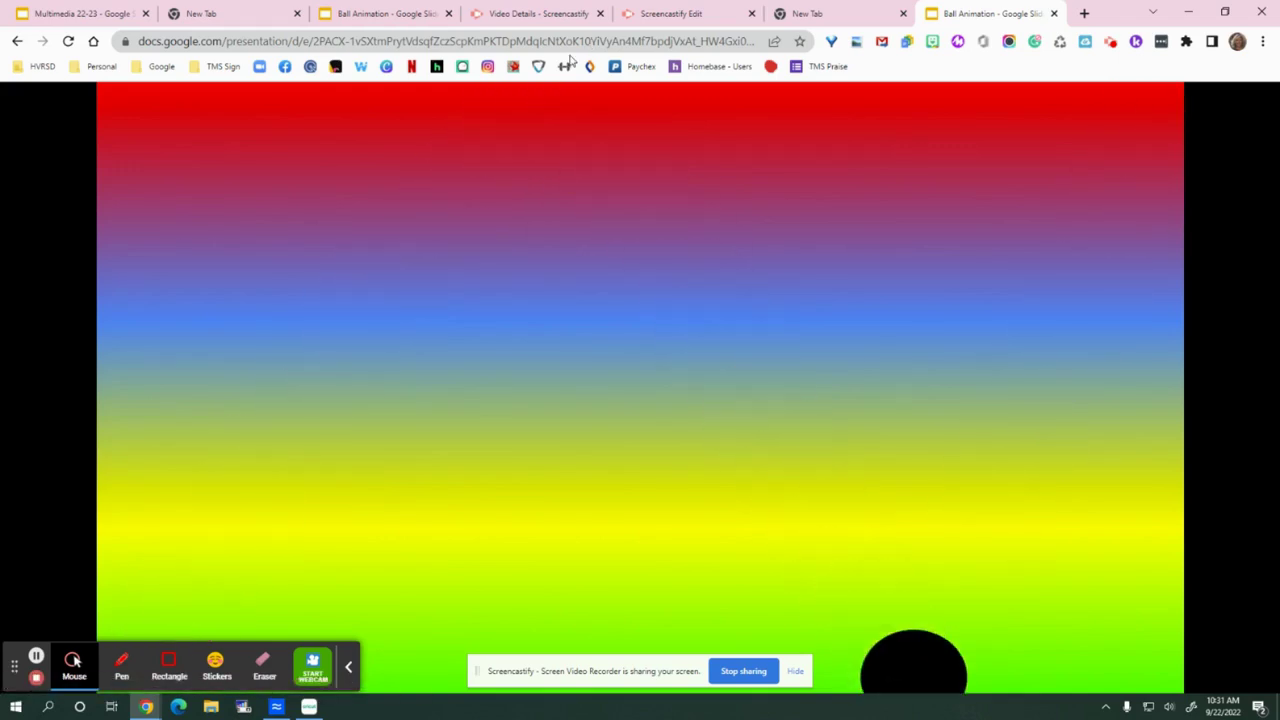
Pause the auto-play of the slideshow running at the 50 ms delay
drag(11, 690, 18, 553)
click(123, 662)
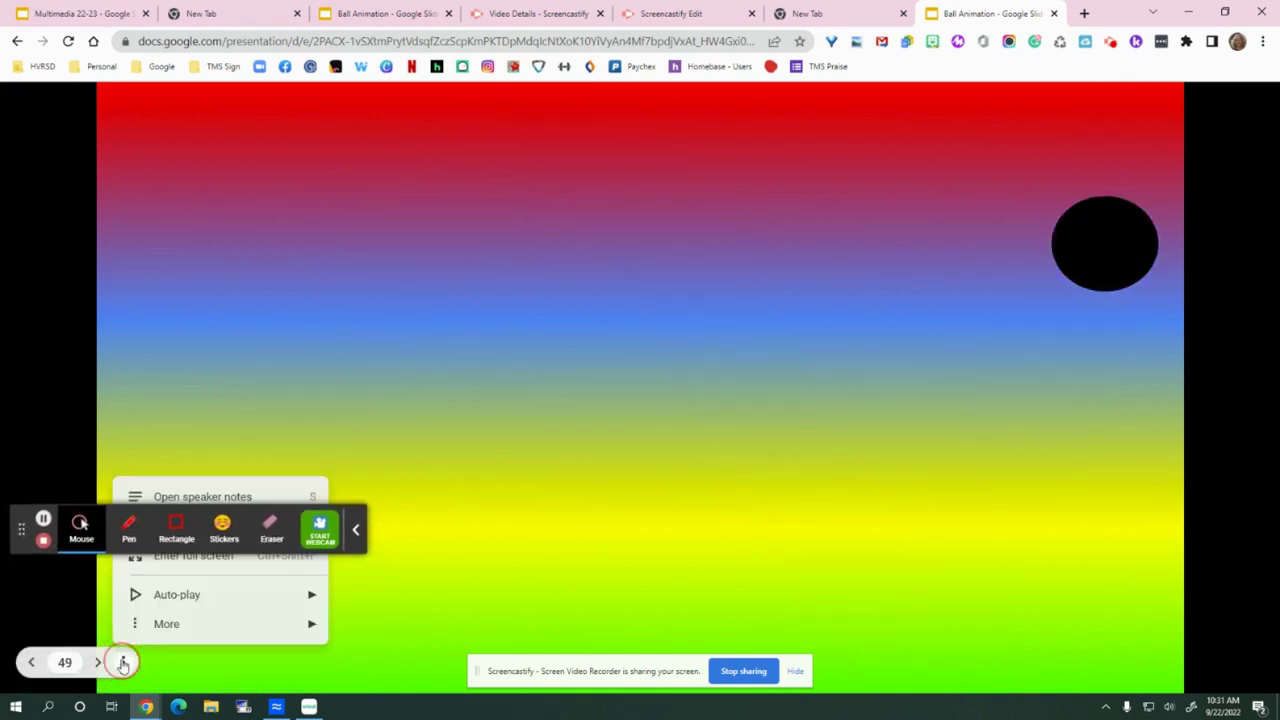
mouse_move(251, 602)
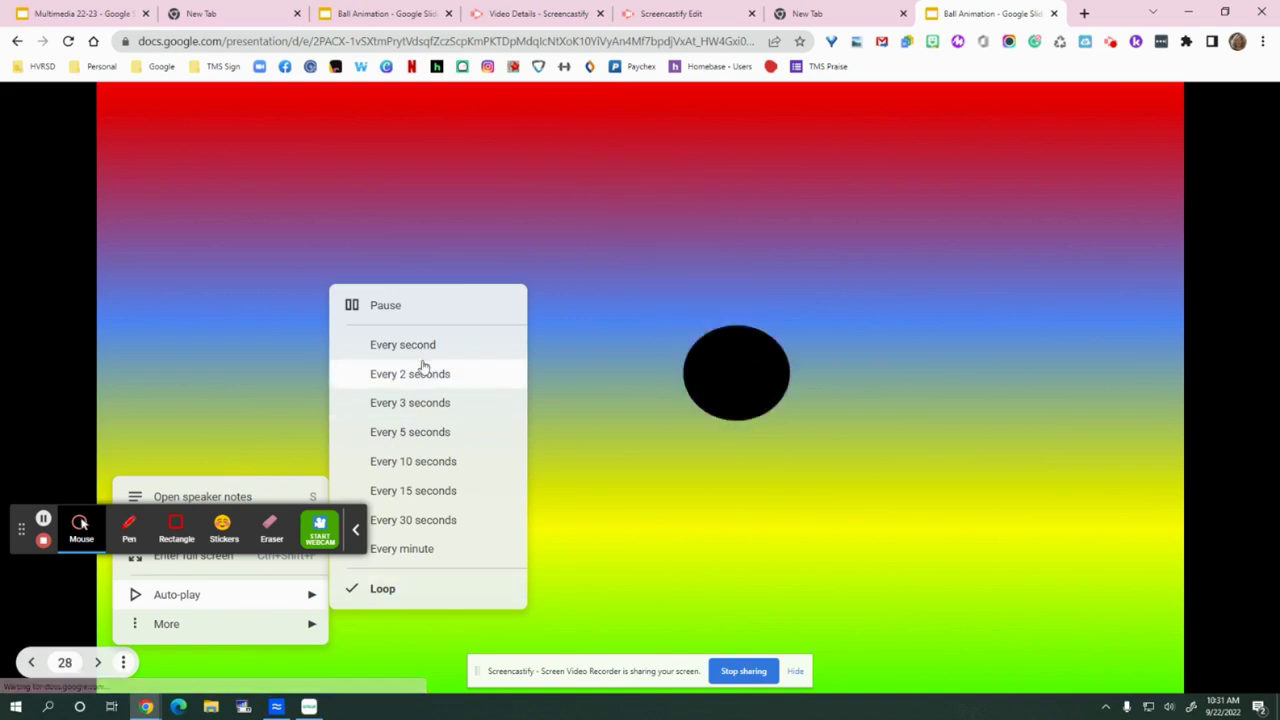
click(399, 310)
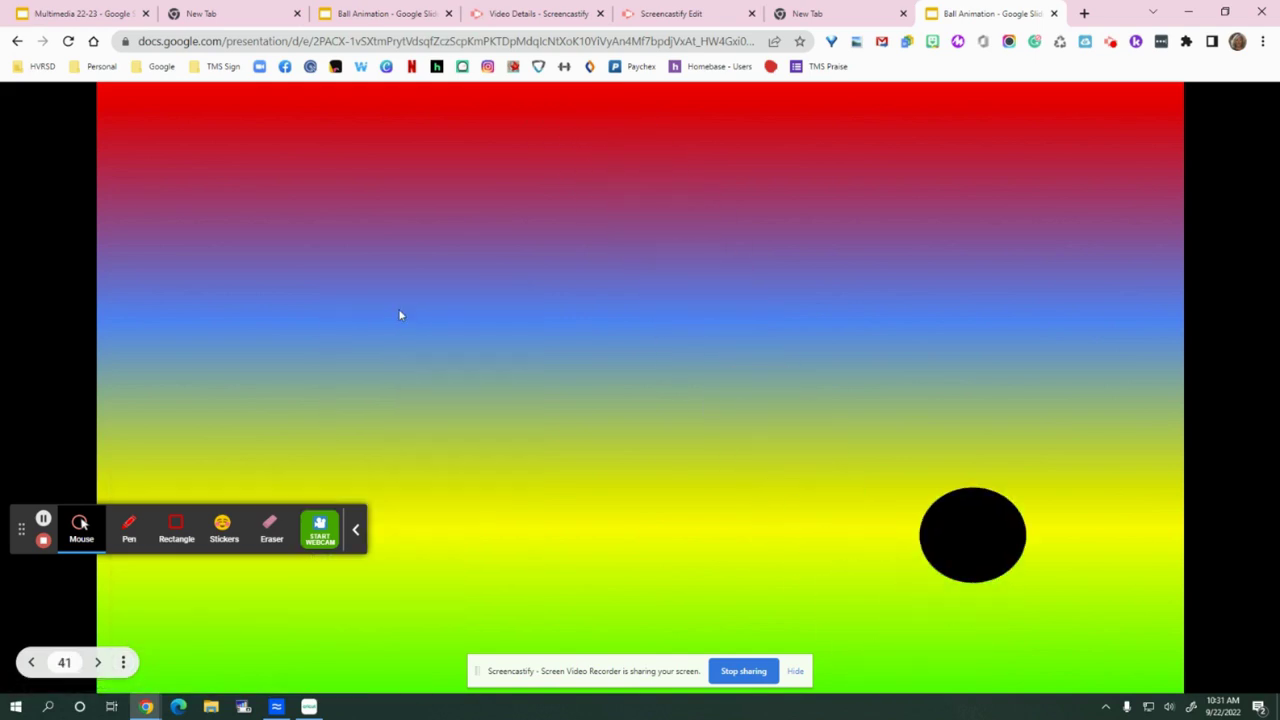
Set the delayms value in the slideshow's web address to 25 and reload the animation
click(665, 41)
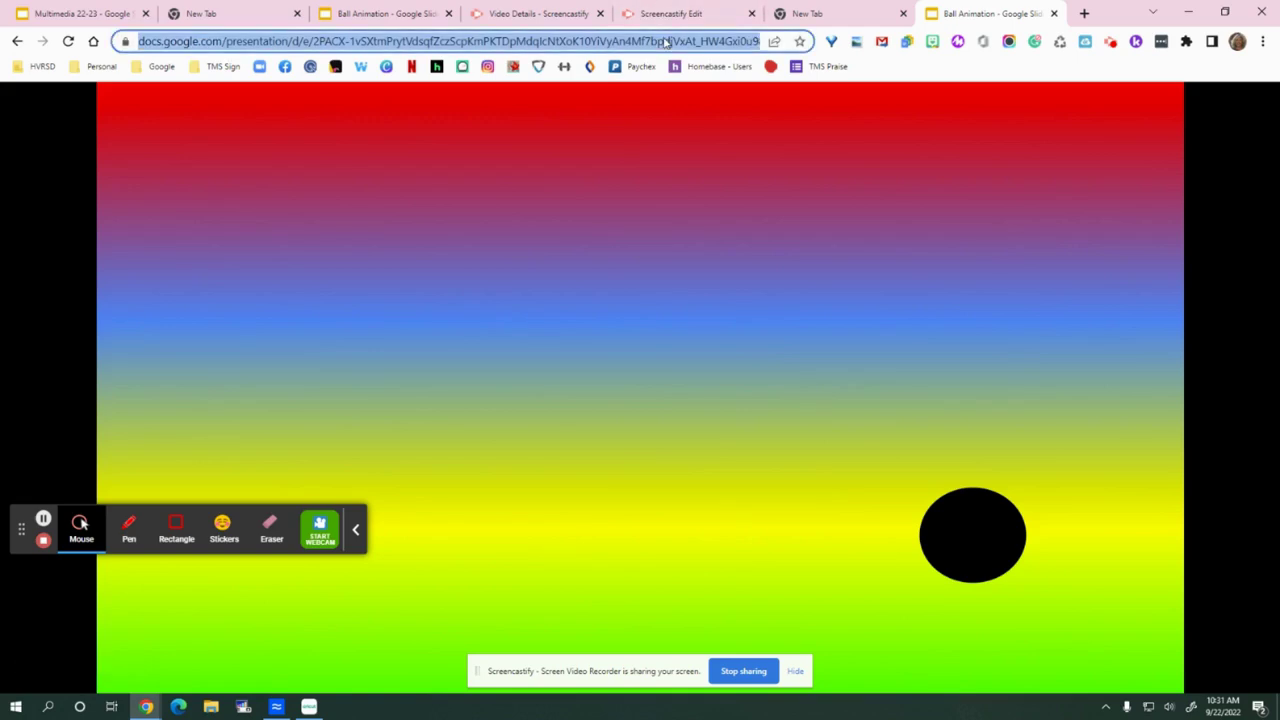
key(End)
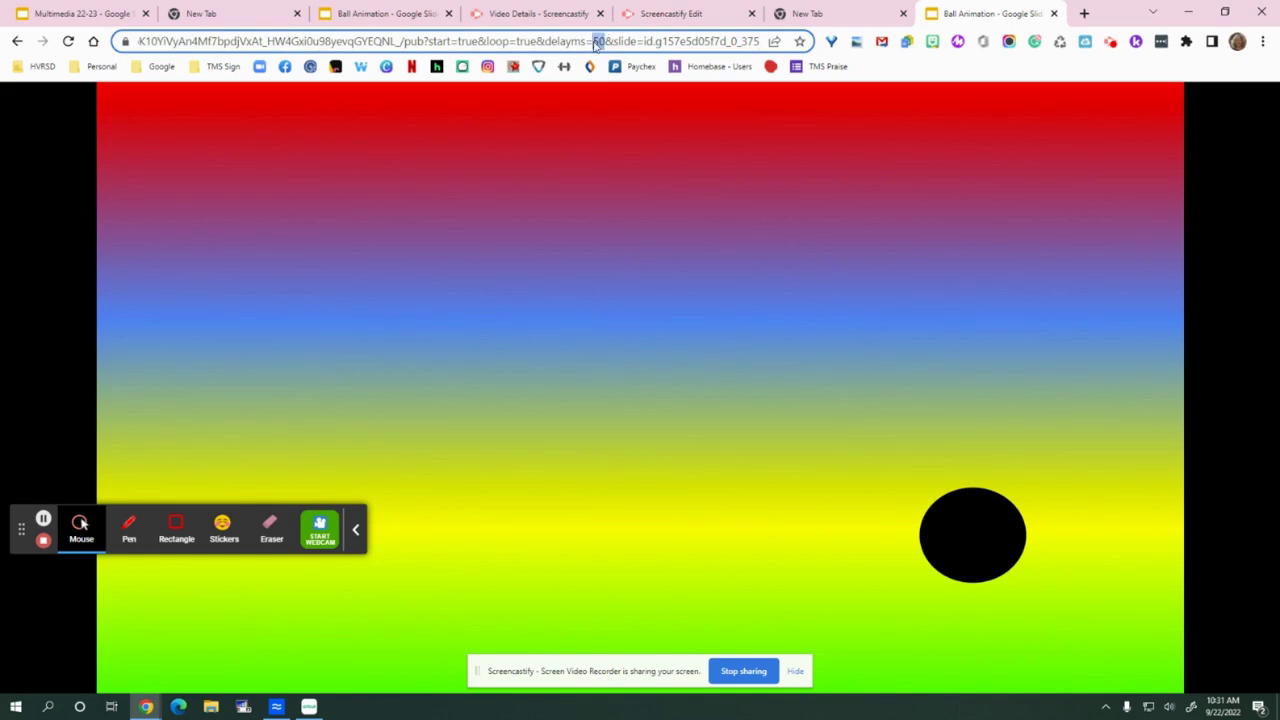
text(25)
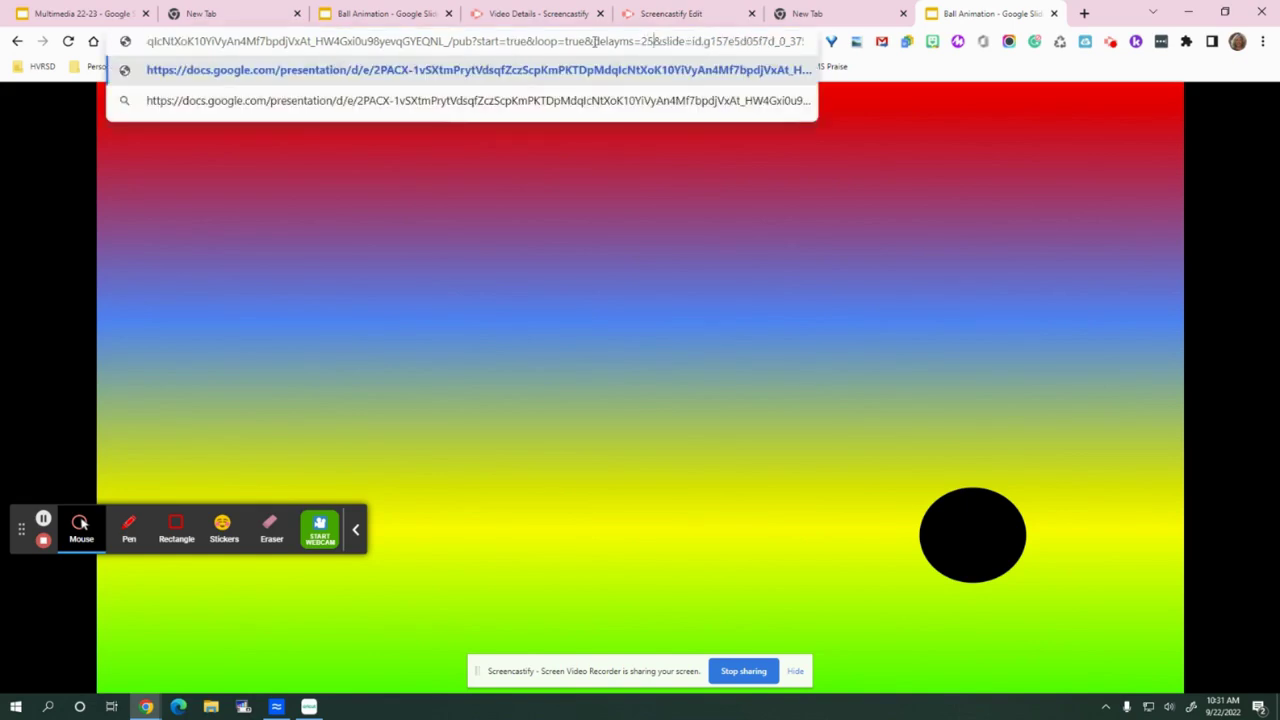
key(Return)
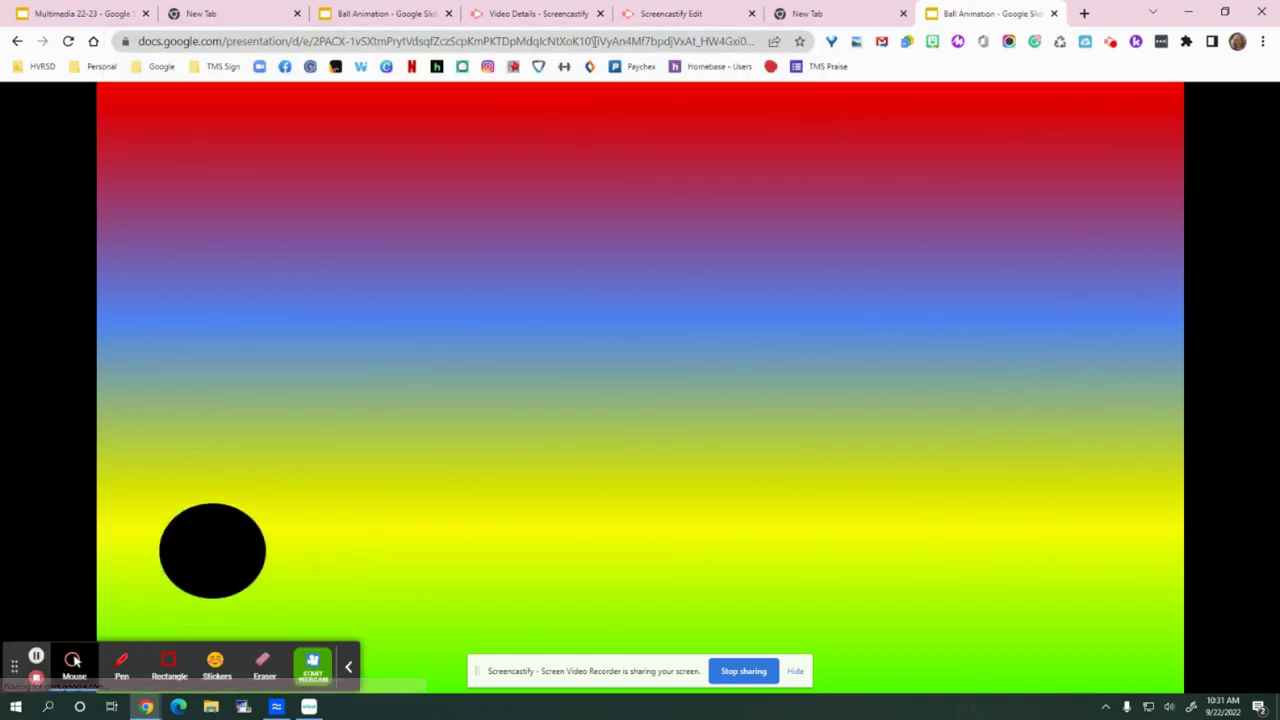